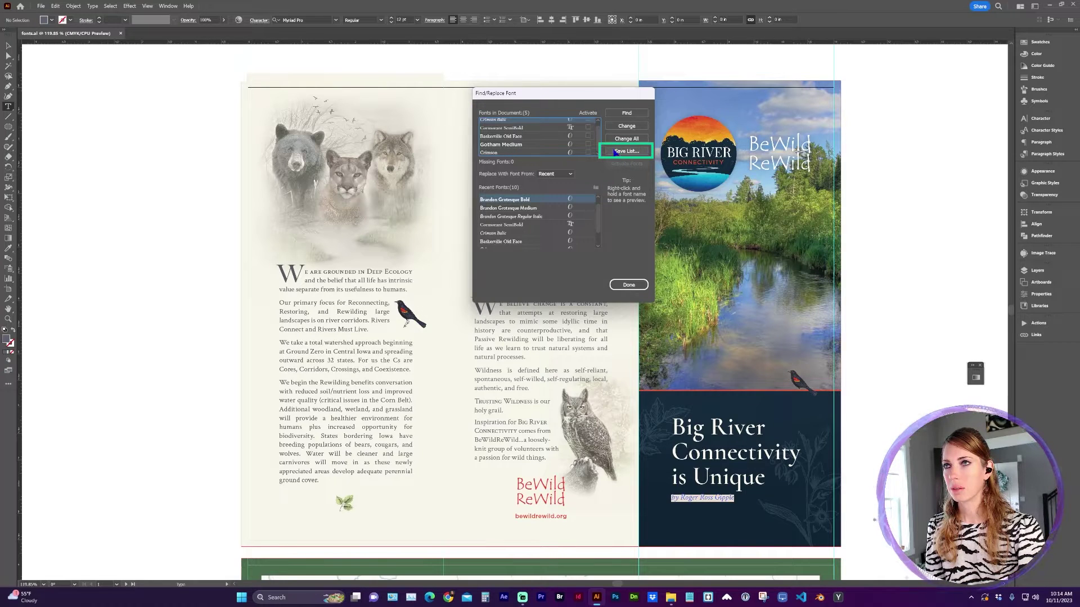
Export the brochure's font list from Find/Replace Font as a text file named 'fonts'.
click(627, 153)
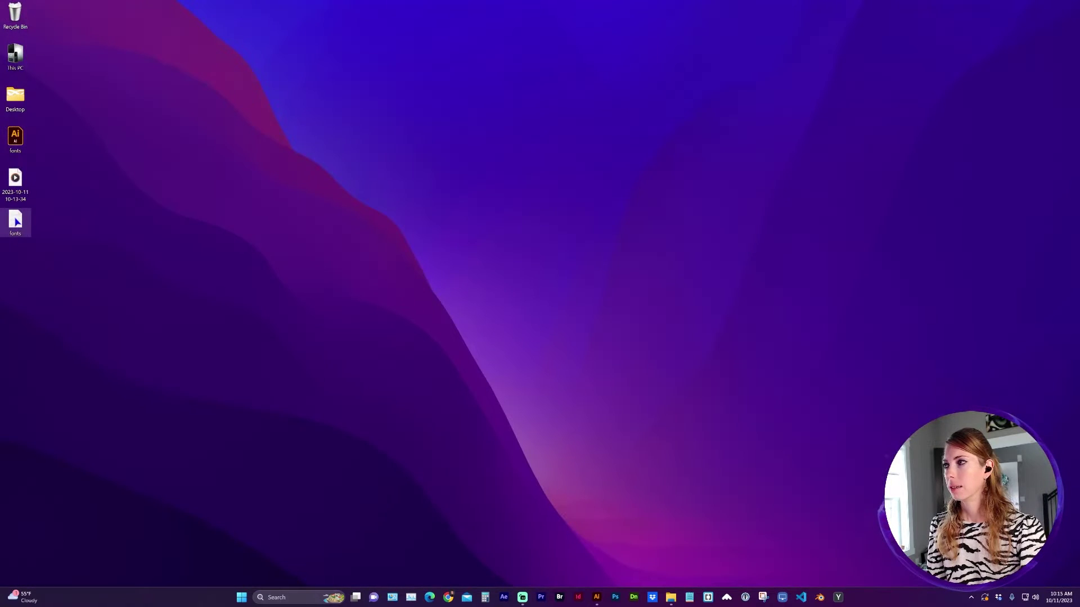
Open the saved 'fonts' text file in Notepad and select the five listed font names.
double_click(16, 221)
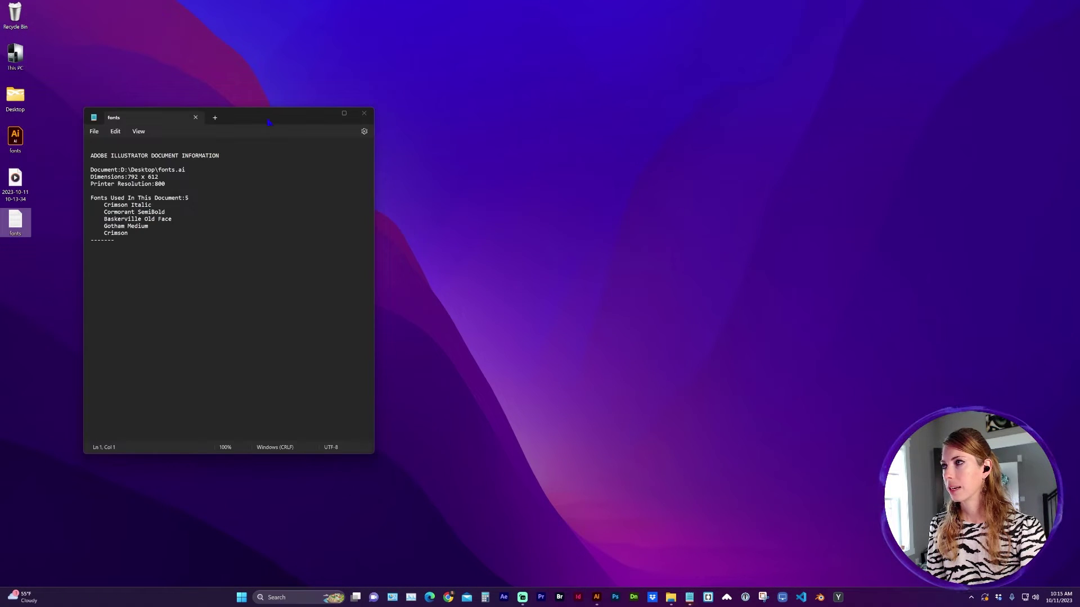
drag(274, 127, 709, 133)
drag(539, 180, 627, 180)
drag(542, 214, 570, 243)
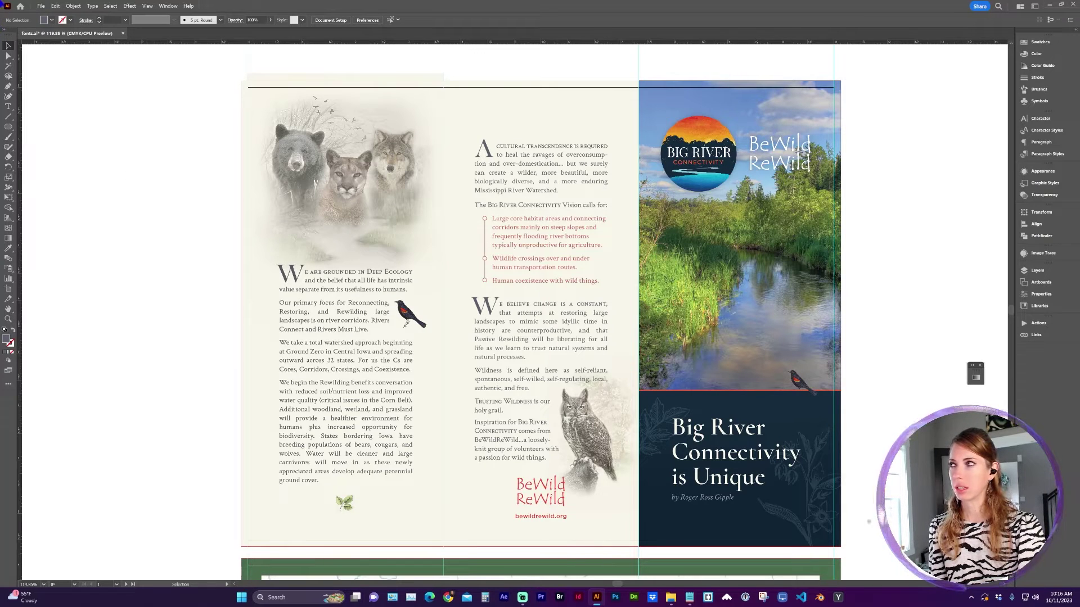
Package the brochure with File > Package into fonts_Folder on the Desktop, accepting the warning.
click(40, 5)
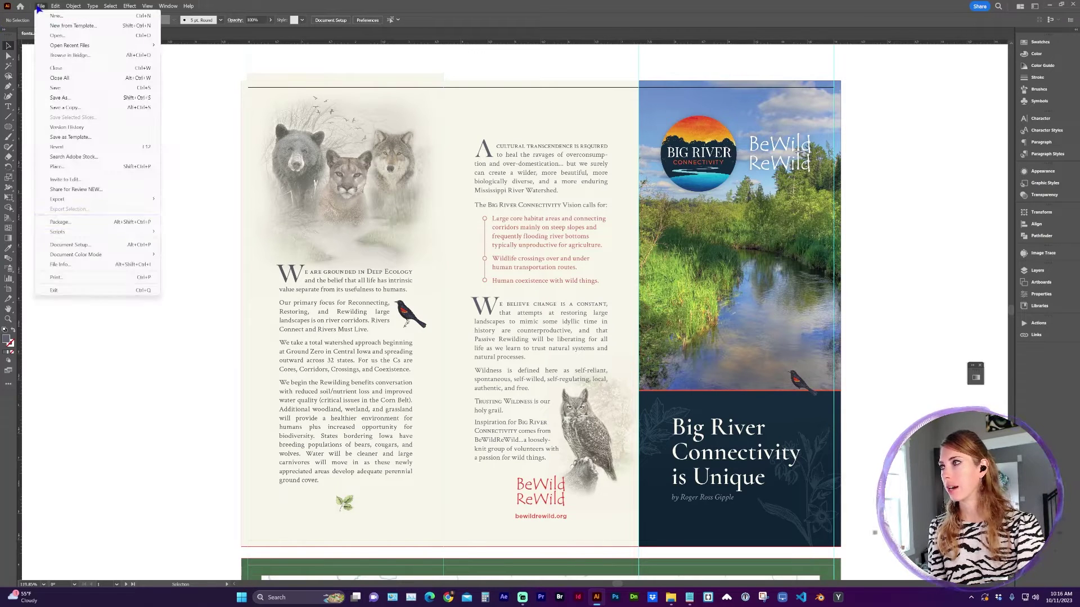
click(77, 222)
click(549, 313)
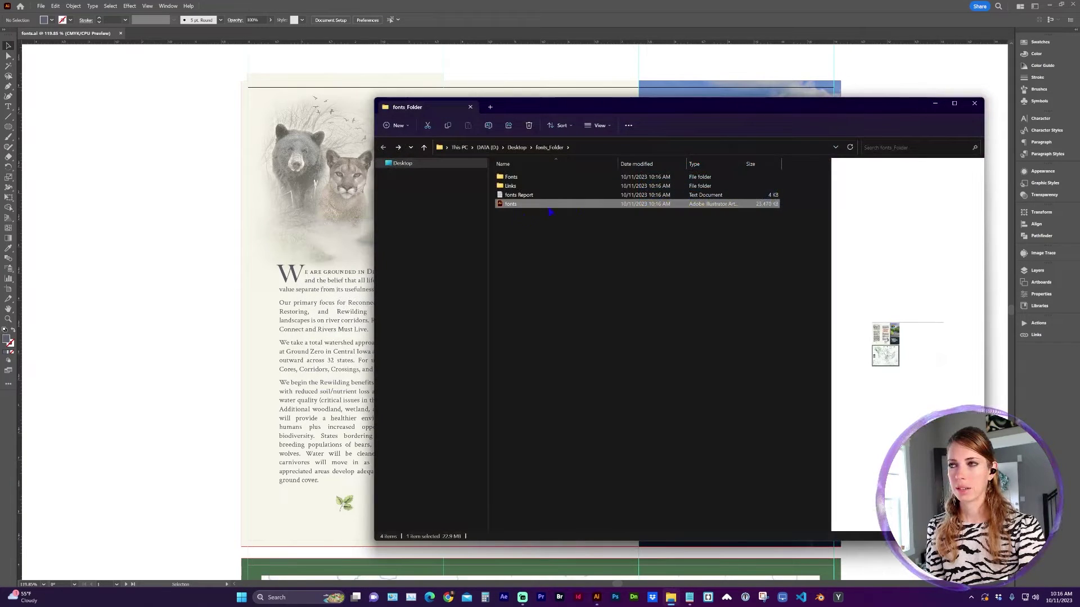
Inspect the collected Fonts folder inside the packaged fonts_Folder.
click(520, 178)
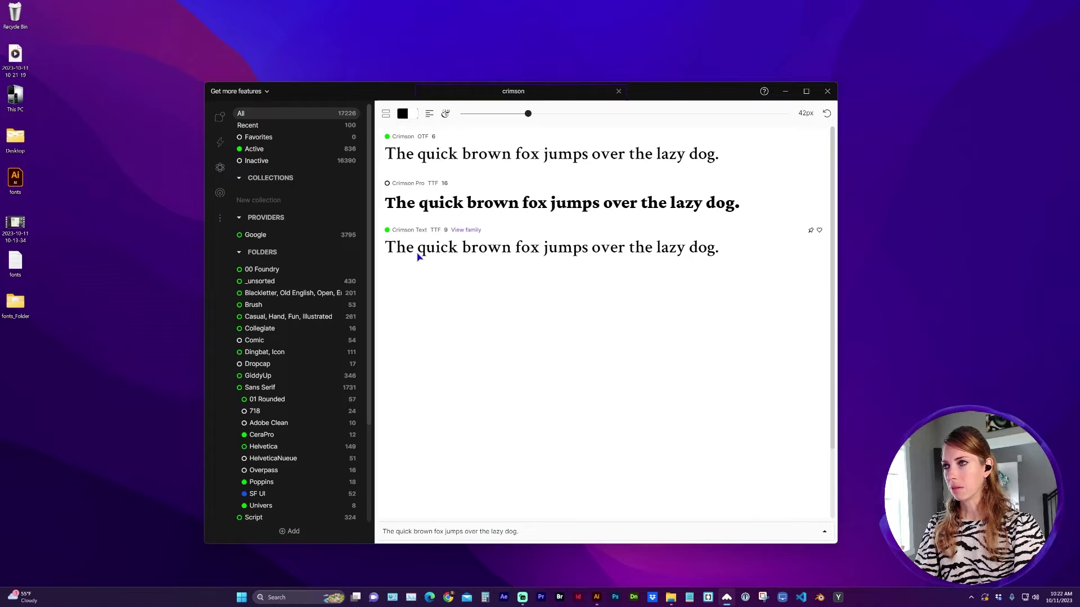
Switch off the Crimson Text and Crimson families in FontBase's crimson search results.
click(386, 231)
click(387, 137)
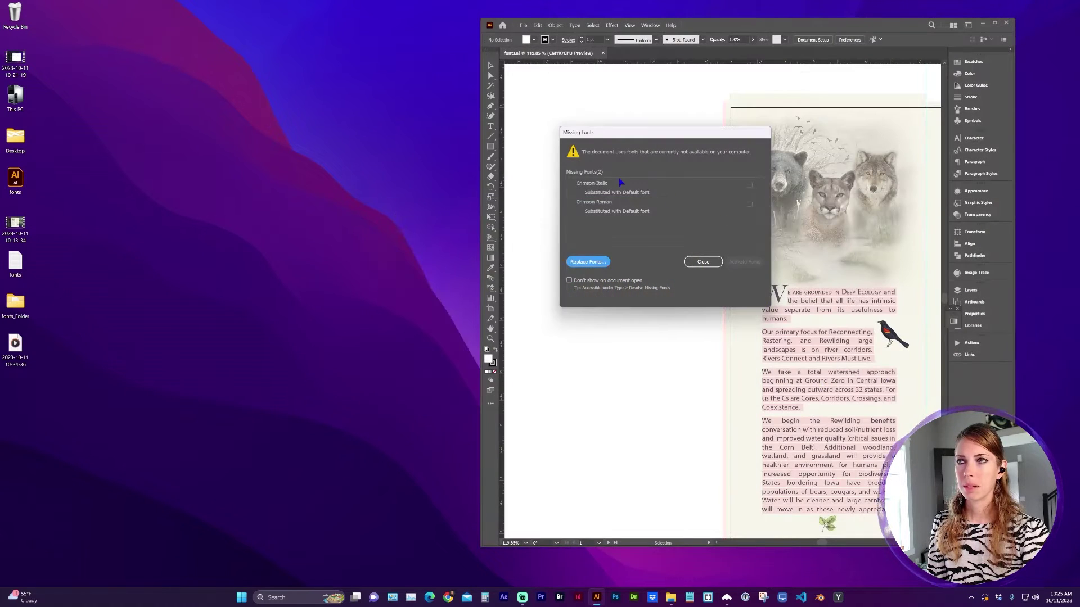
Reactivate Crimson Text and Crimson in FontBase so Illustrator's Replace Fonts shows zero missing fonts.
click(593, 263)
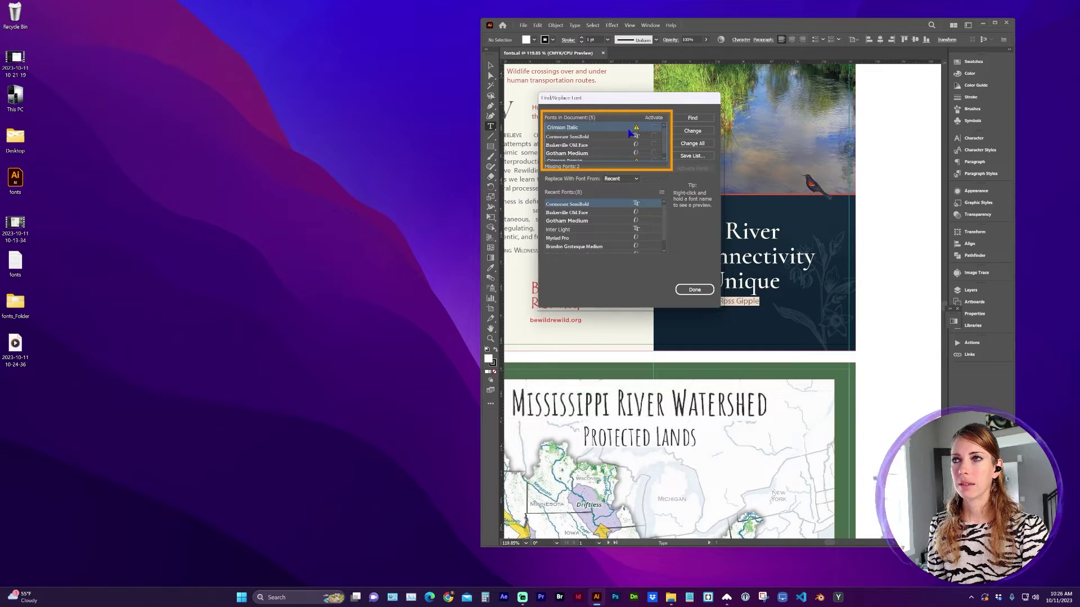
scroll(640, 158, down, 1)
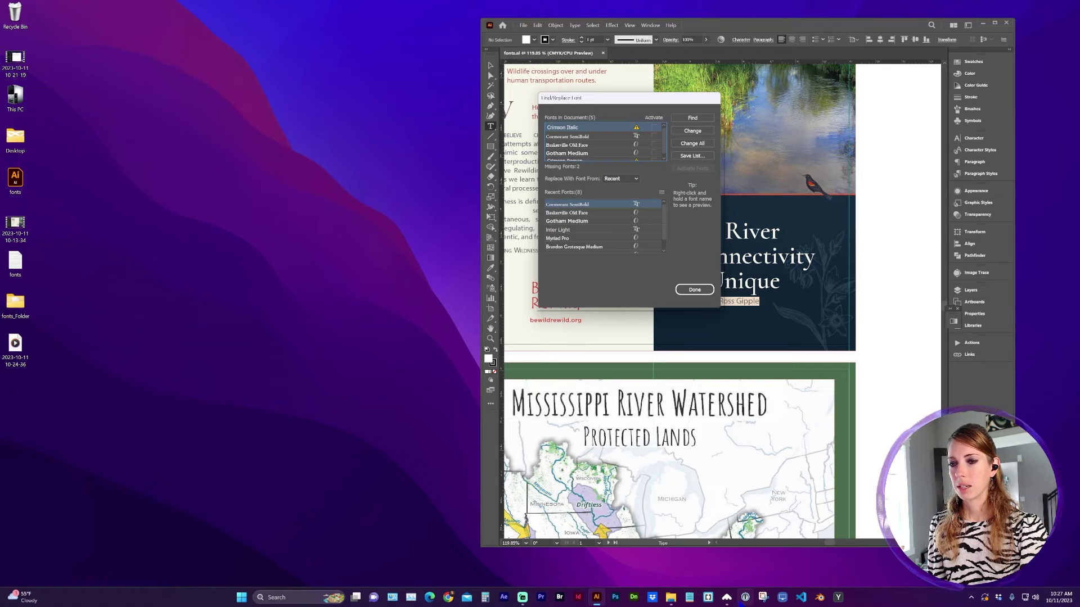
click(729, 574)
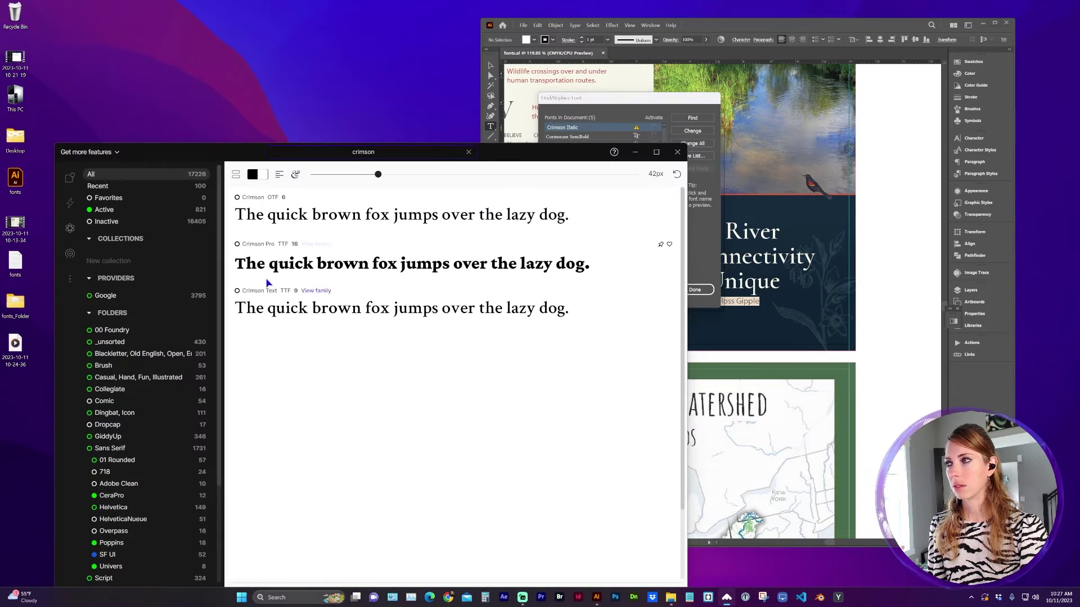
click(237, 291)
click(237, 197)
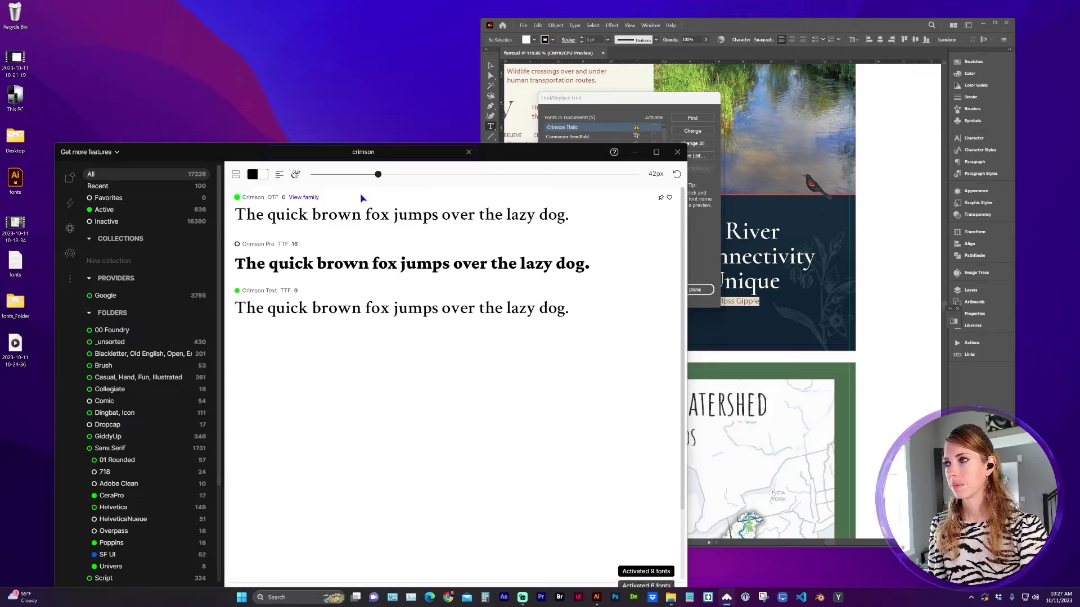
click(697, 194)
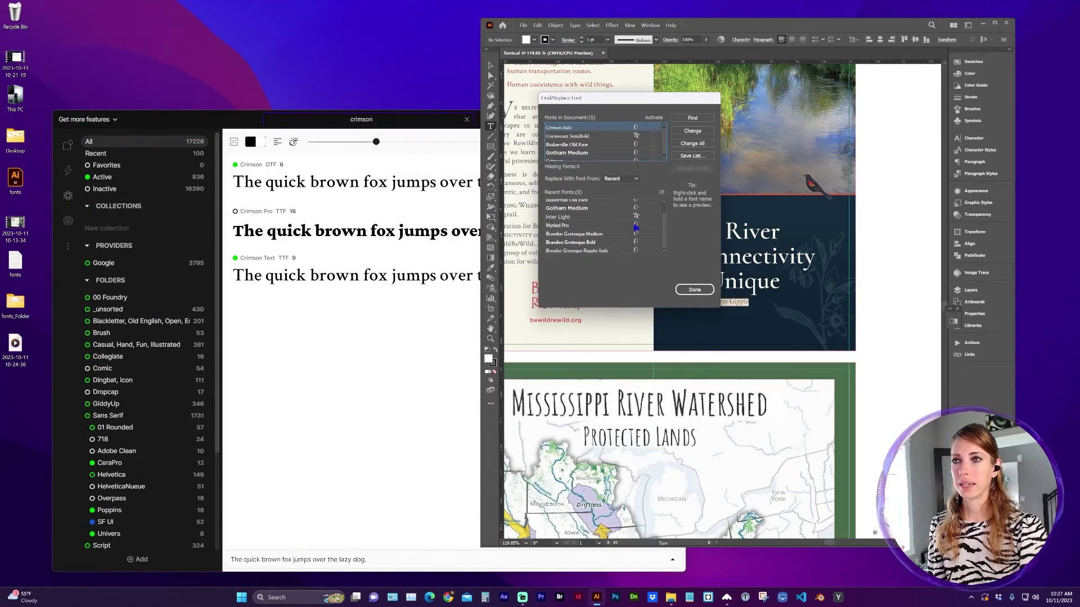
click(695, 290)
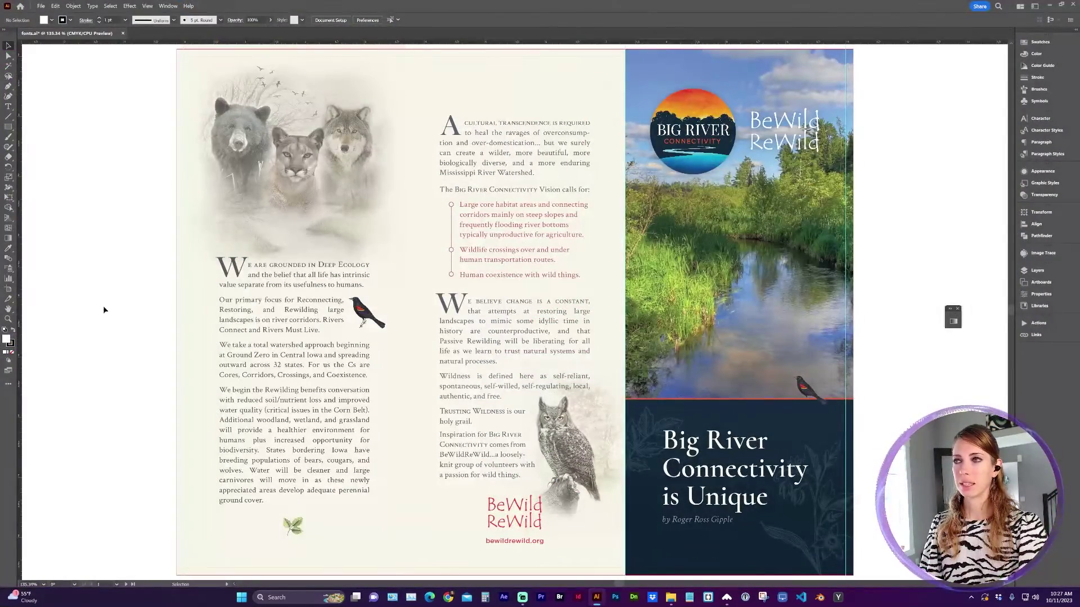
Open Type > Find/Replace Font and set Replace With Font From to System.
click(92, 6)
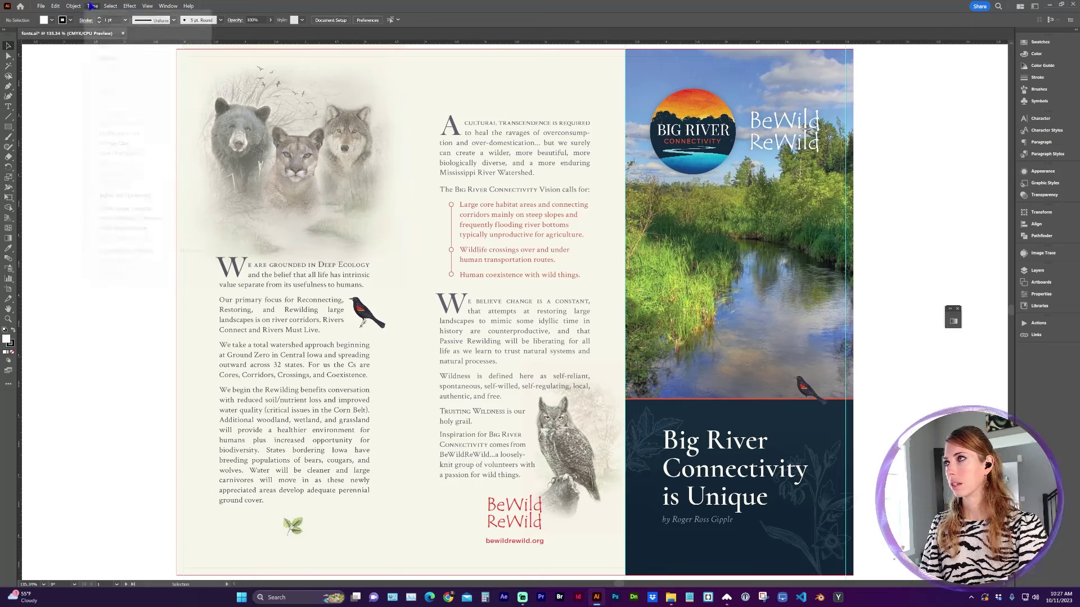
click(117, 134)
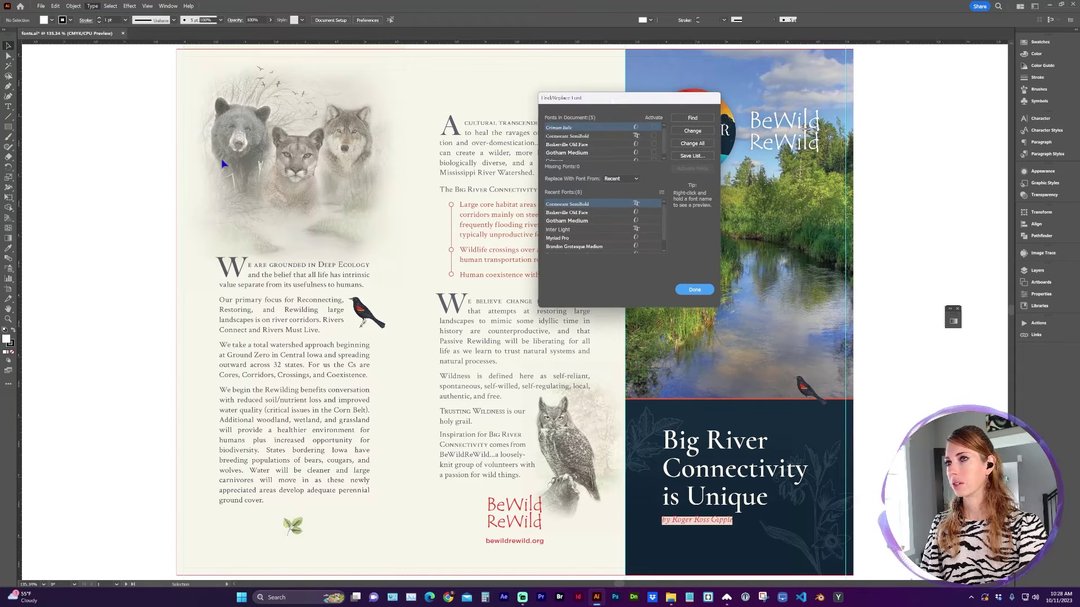
drag(606, 101, 576, 150)
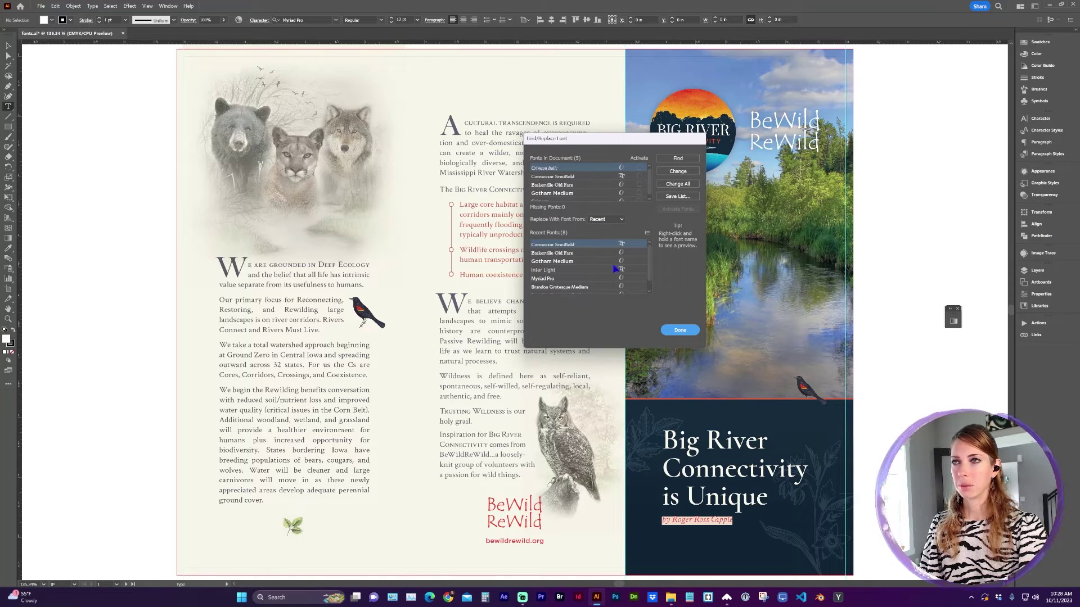
scroll(622, 186, down, 1)
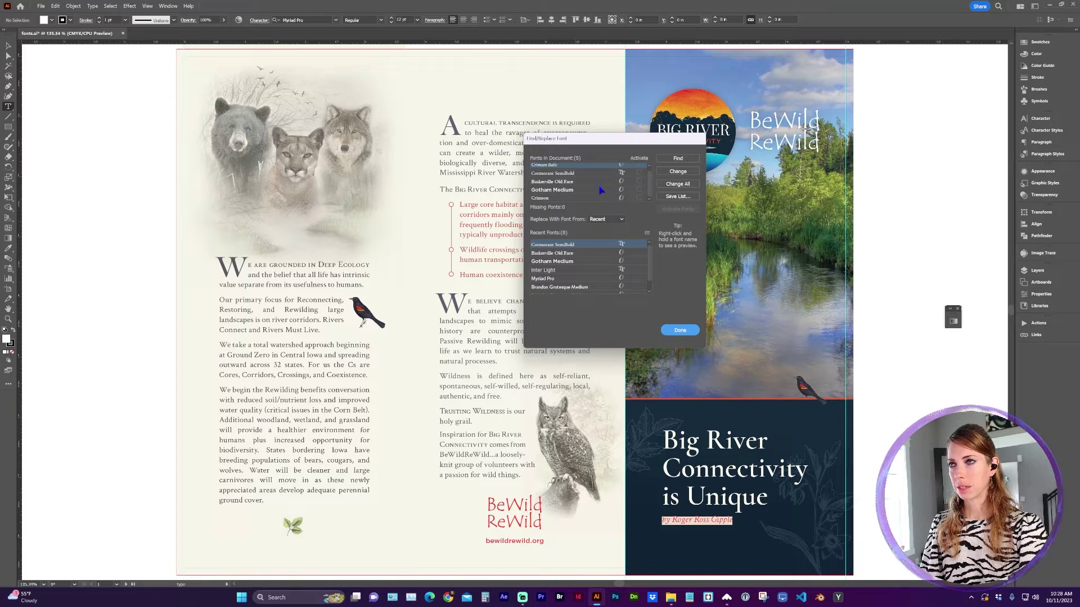
click(602, 221)
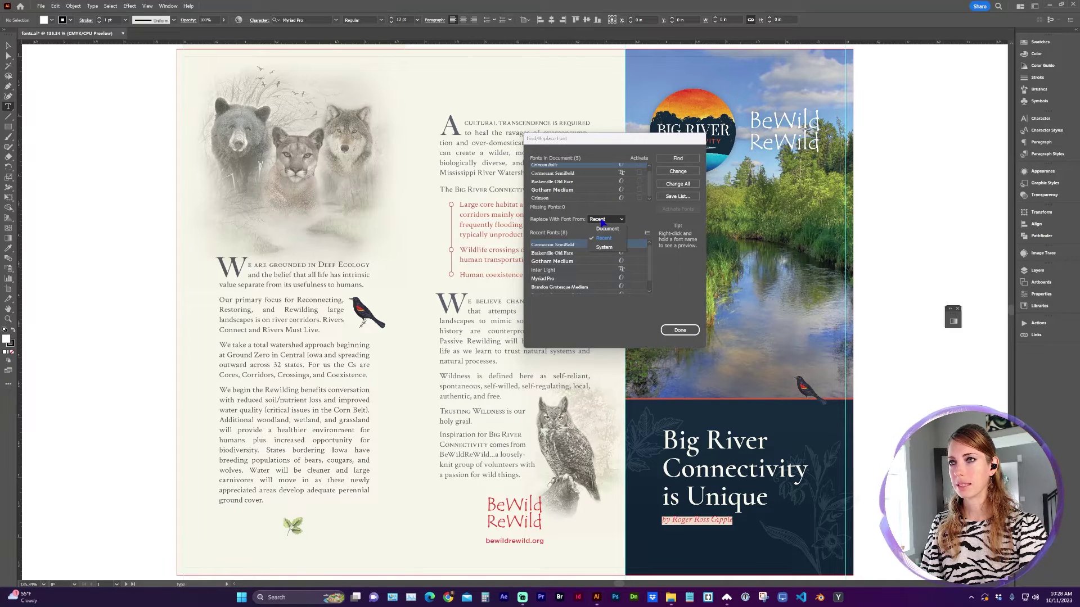
click(590, 219)
click(592, 221)
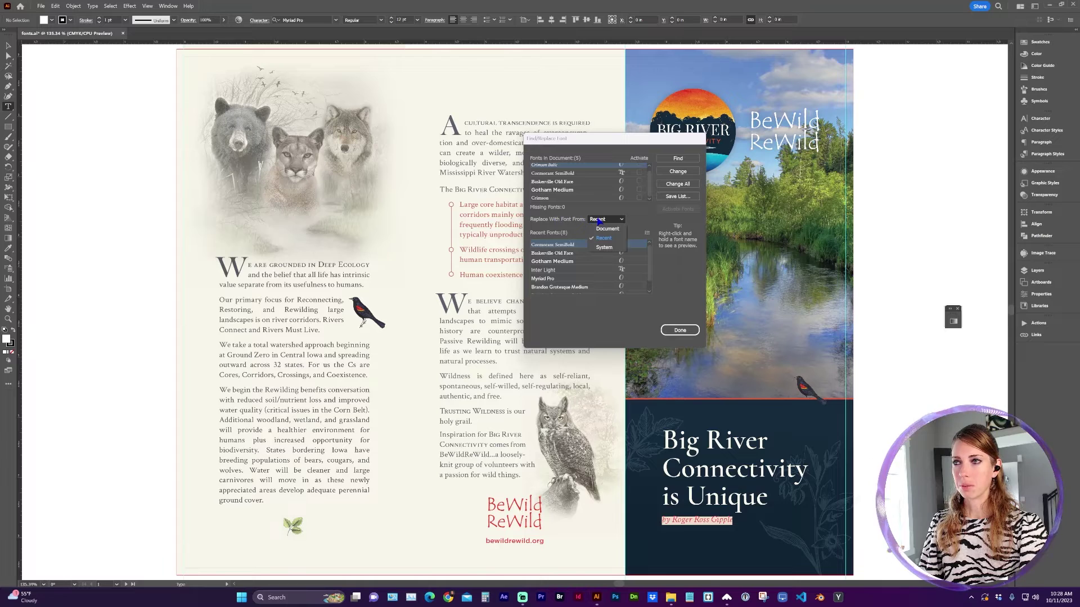
click(614, 248)
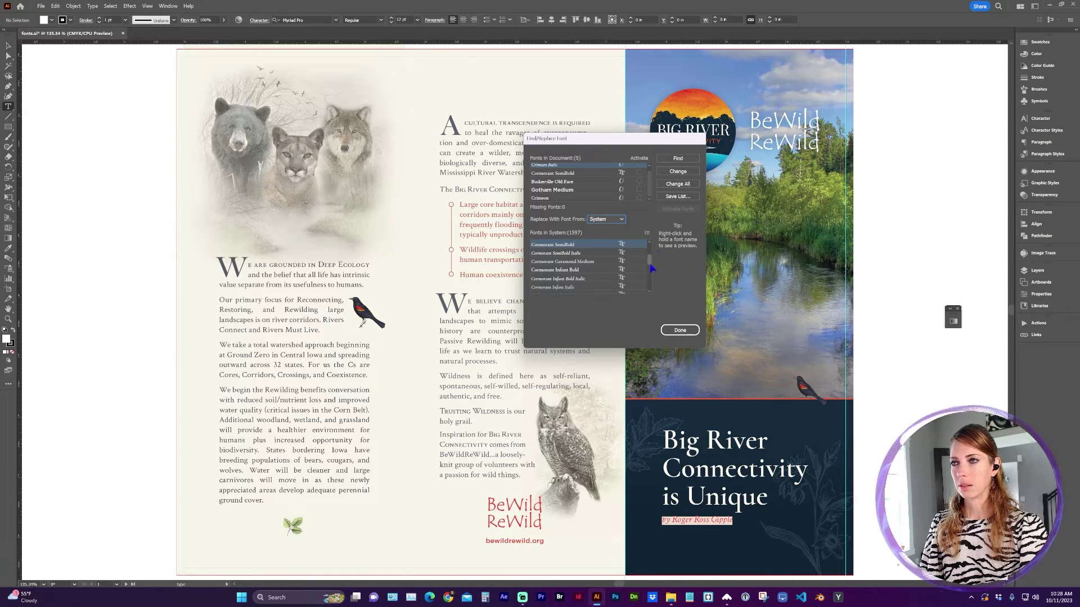
Select Crimson Italic and Adobe Caslon Pro Italic as its replacement, then find its text.
scroll(640, 271, down, 2)
click(586, 168)
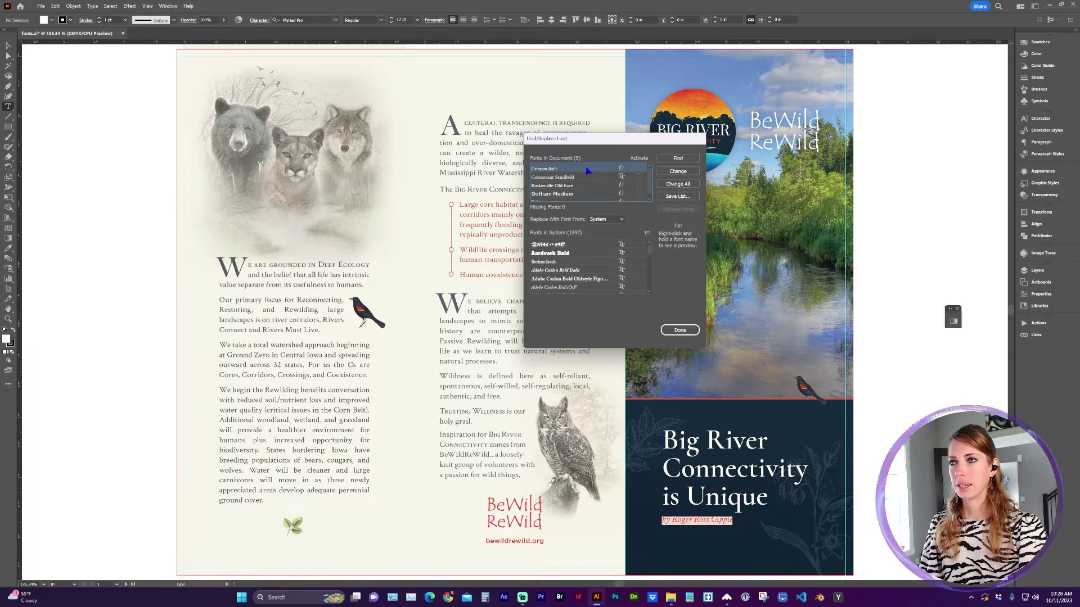
scroll(606, 271, down, 1)
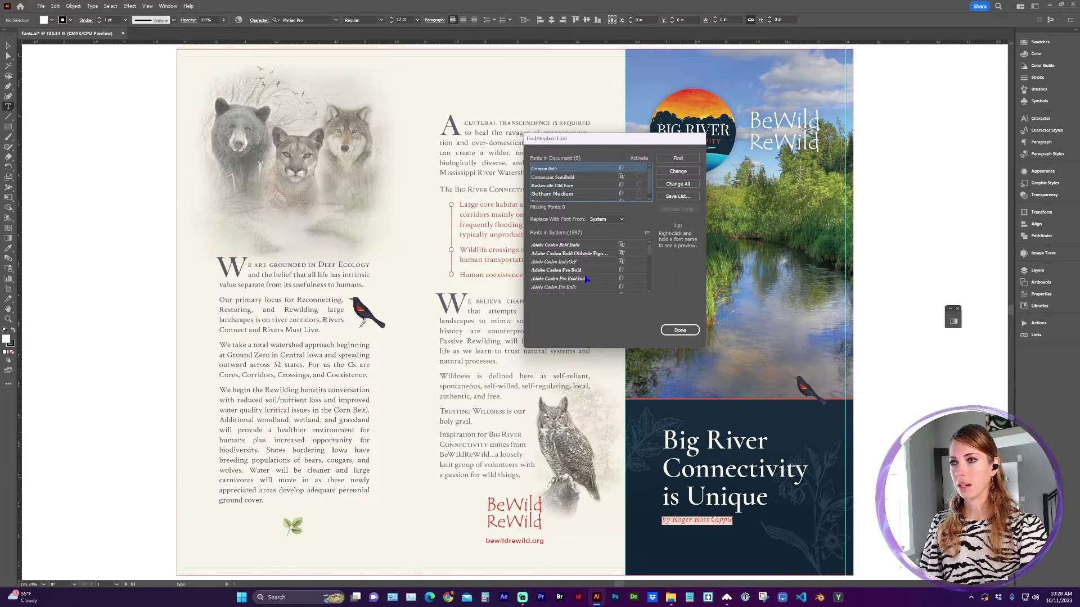
click(568, 287)
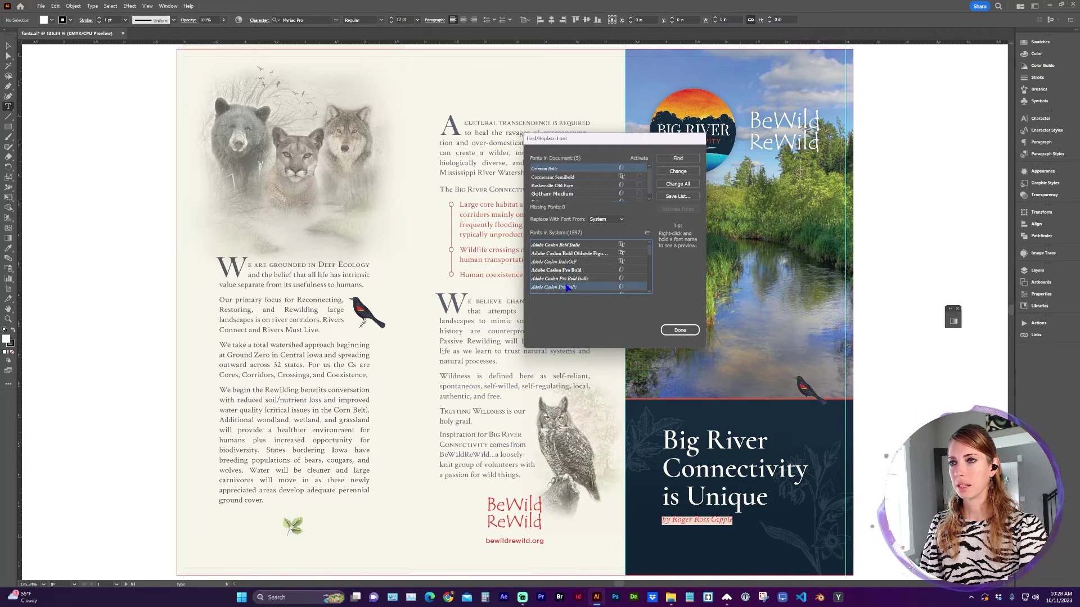
click(675, 161)
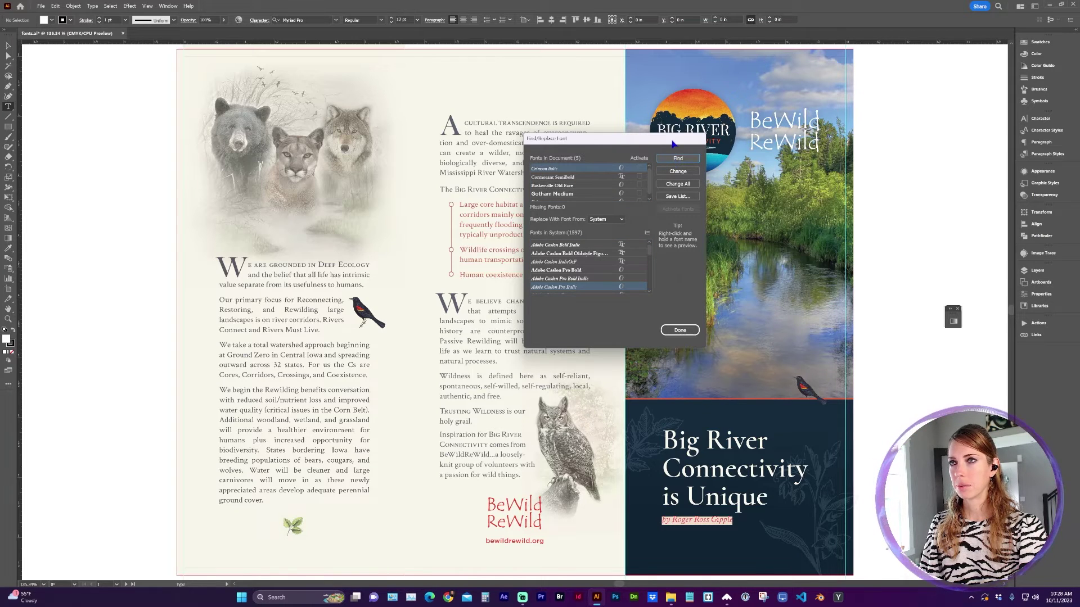
Locate text set in Cormorant SemiBold, Baskerville Old Face, Gotham Medium and Crimson.
drag(672, 144, 731, 132)
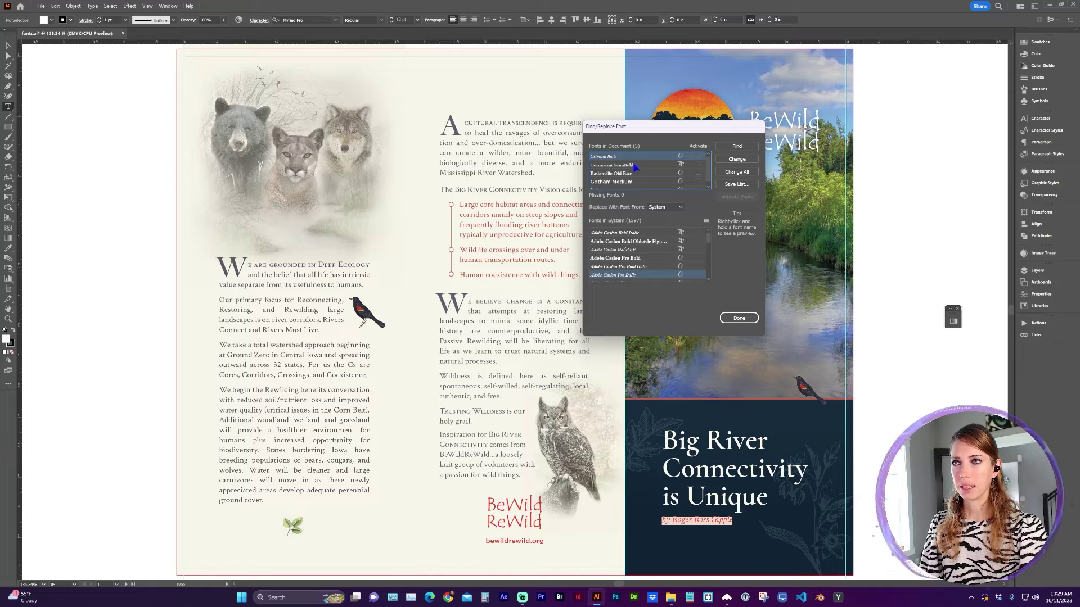
click(634, 165)
click(624, 174)
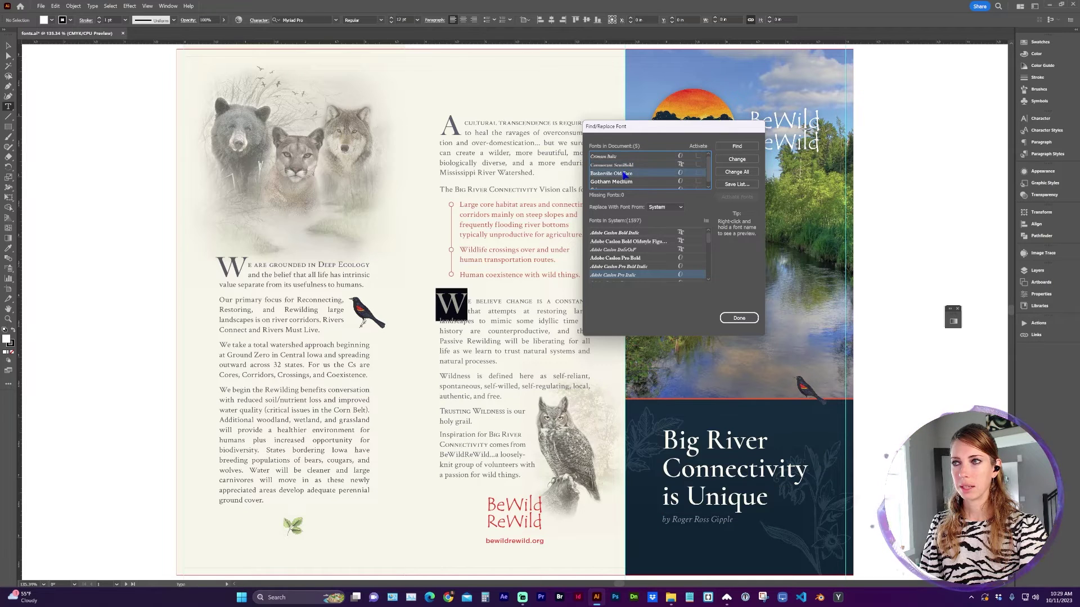
click(607, 182)
scroll(619, 174, down, 1)
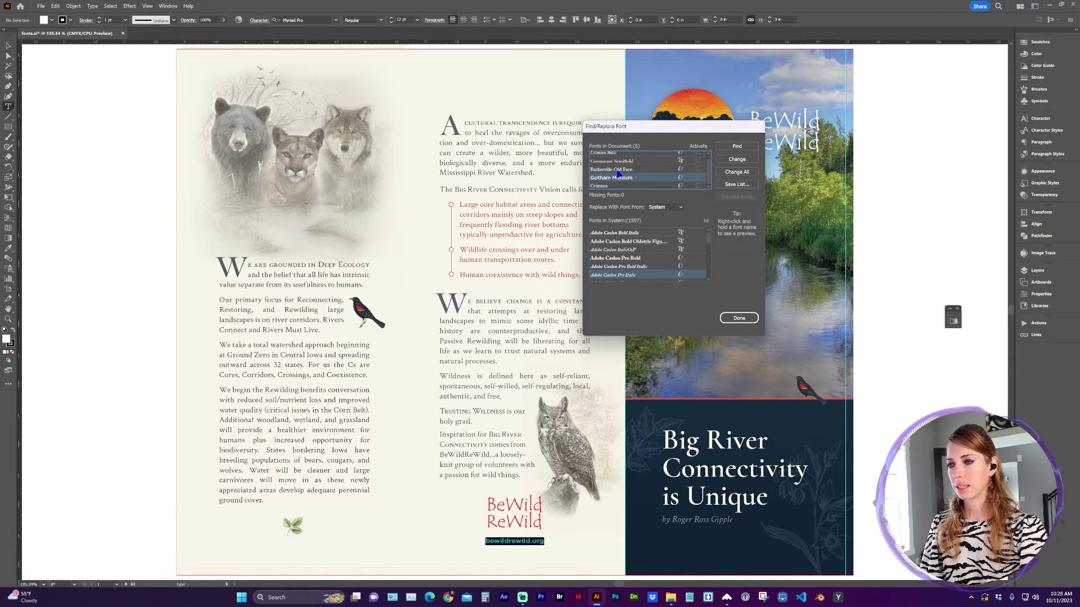
click(640, 186)
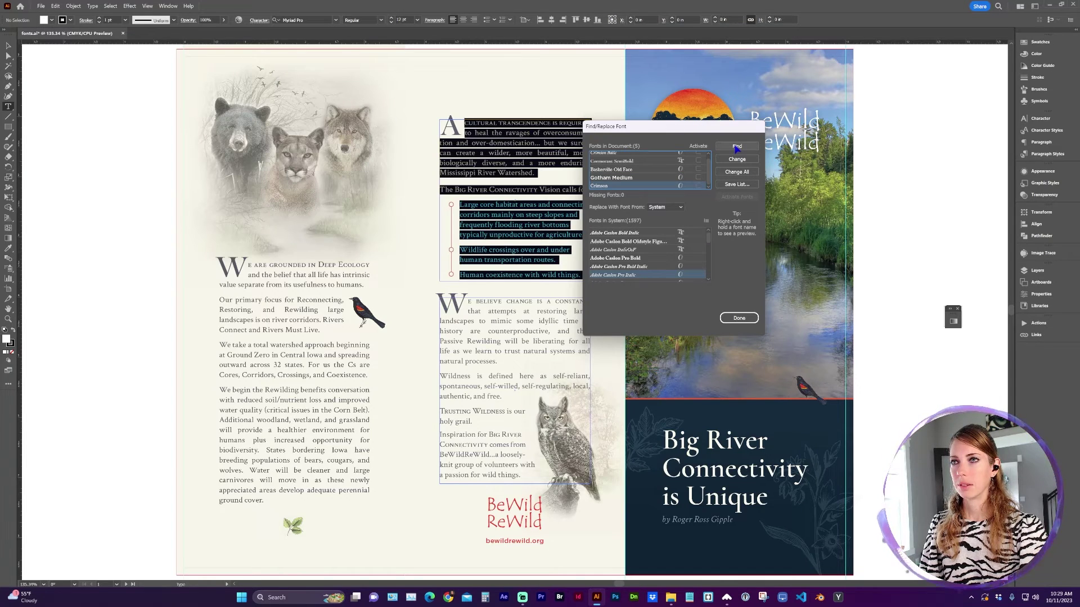
click(737, 146)
click(737, 146)
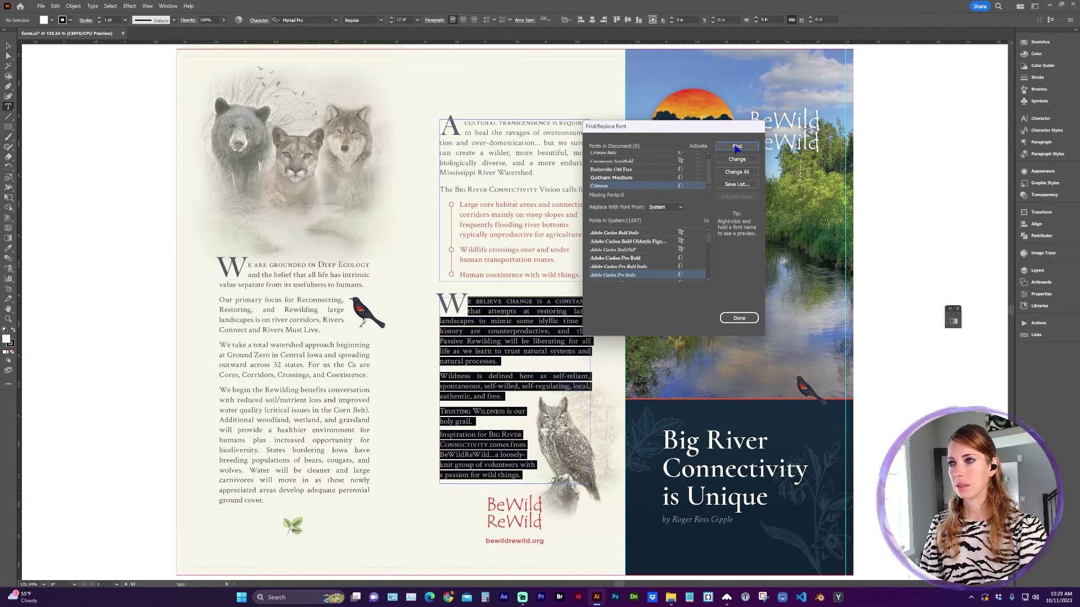
click(736, 146)
click(736, 146)
click(737, 146)
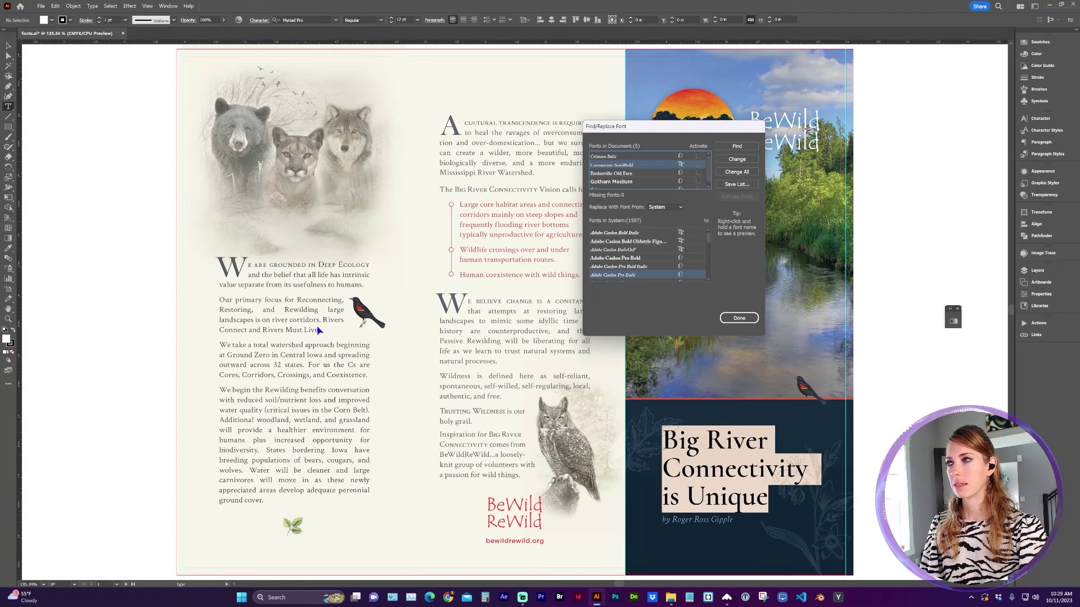
Change the highlighted Crimson text to Adobe Caslon Pro.
click(627, 187)
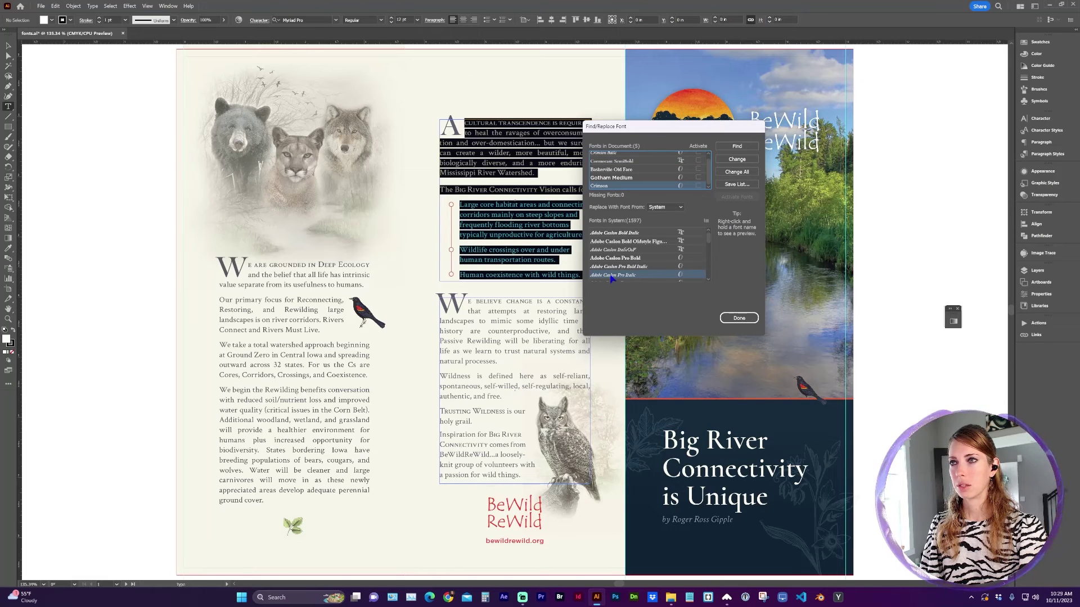
scroll(619, 262, down, 1)
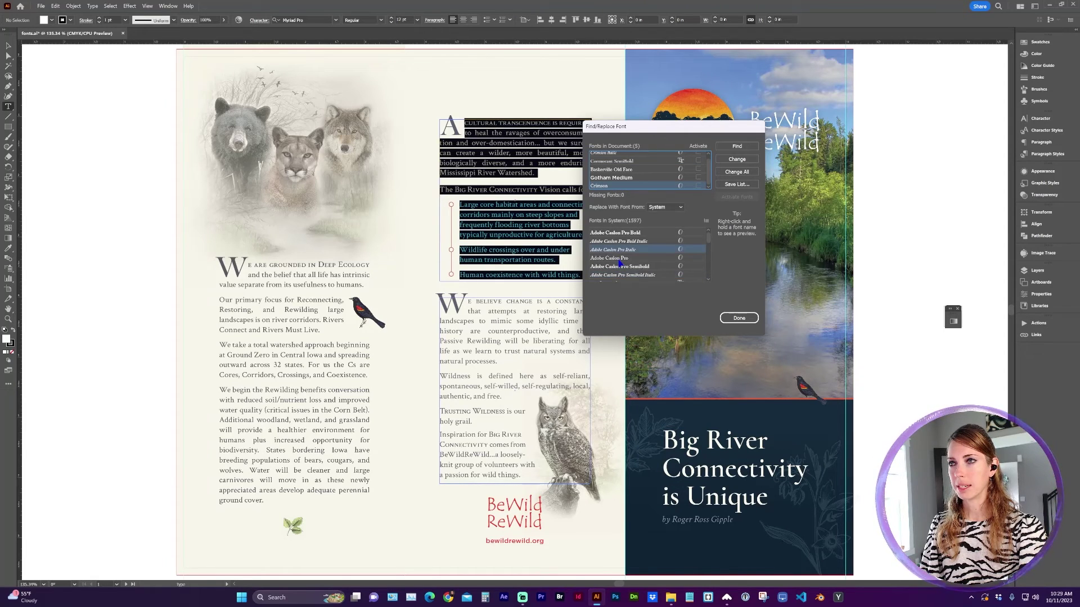
click(612, 259)
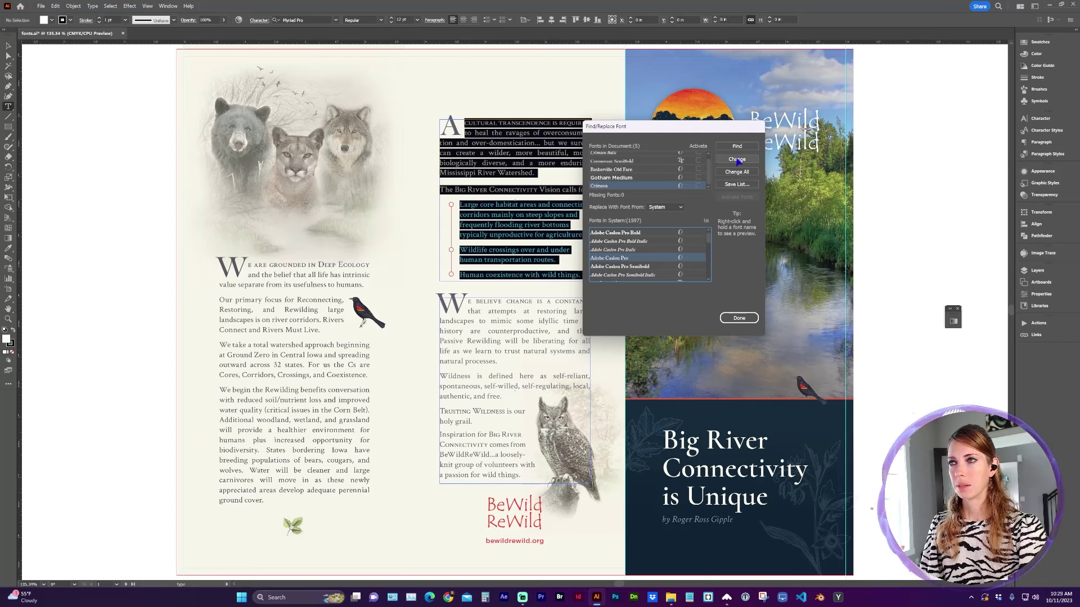
click(737, 161)
click(737, 162)
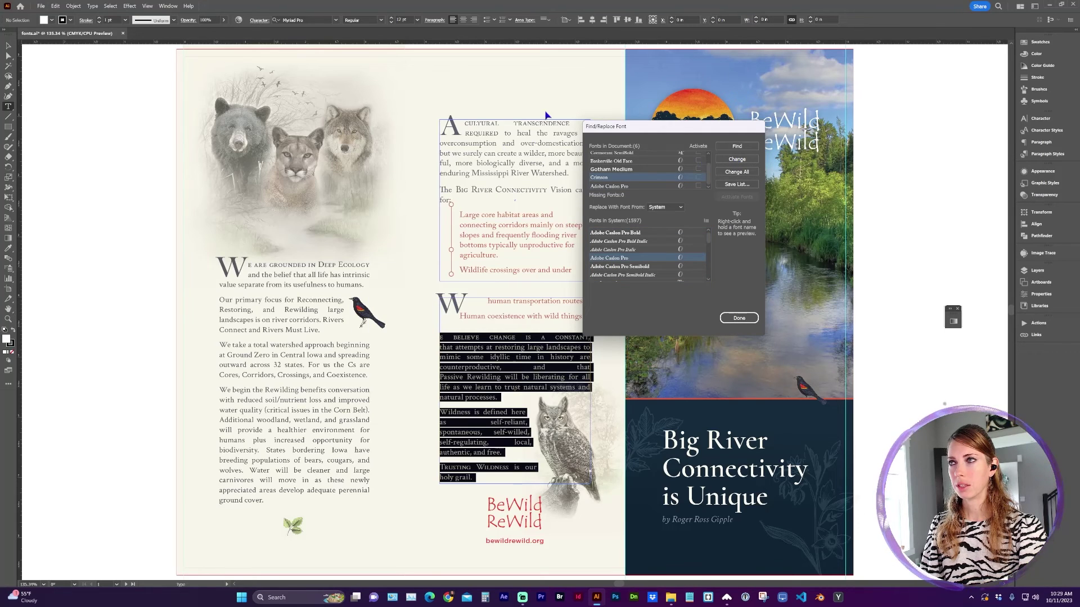